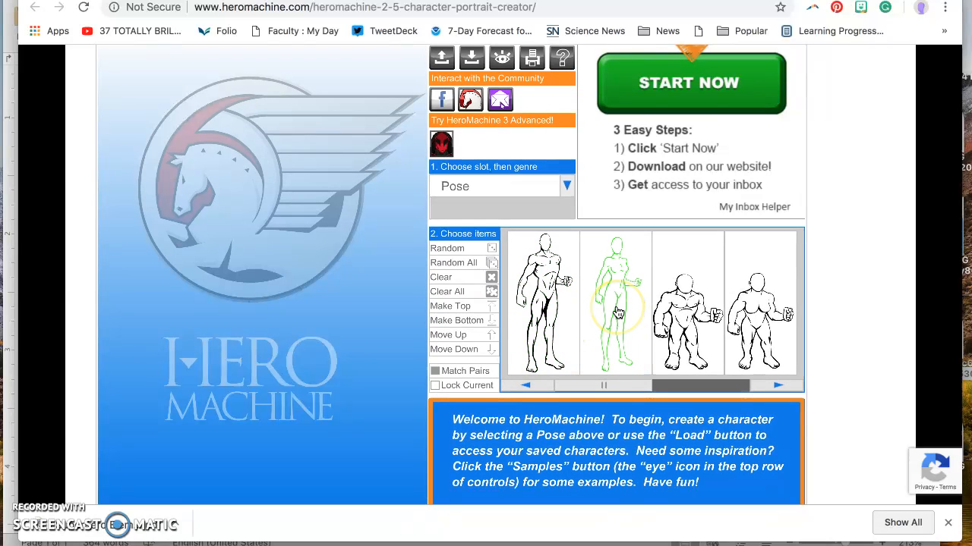
# - Choose the female body pose and load it with the Complete option
pyautogui.click(617, 311)
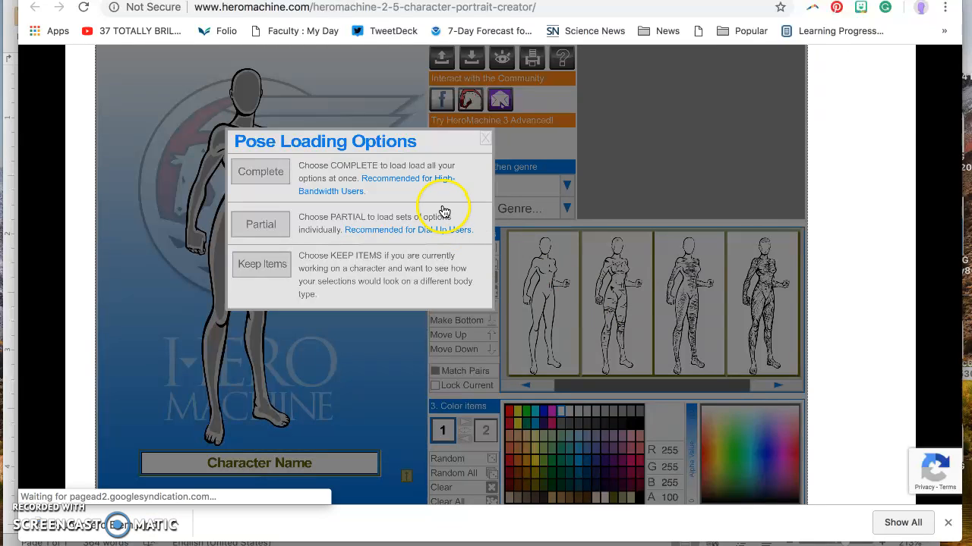
pyautogui.click(262, 172)
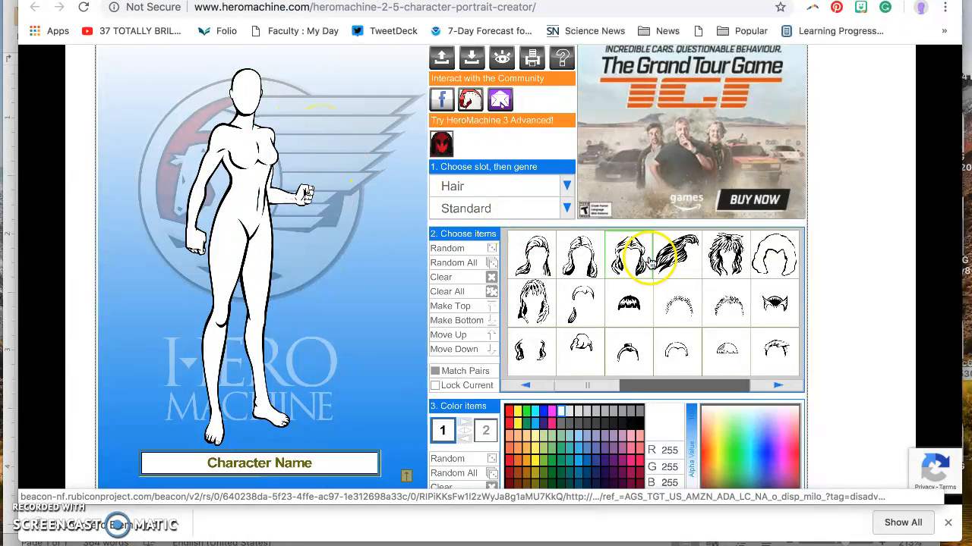
# - Try long wavy hair, then give the figure the short flat-top hairstyle
pyautogui.click(727, 259)
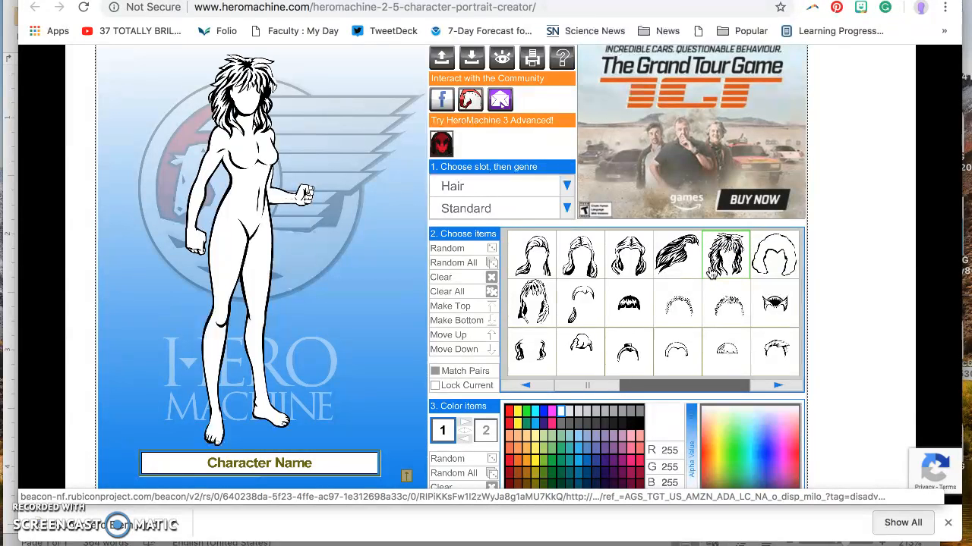
pyautogui.click(779, 387)
pyautogui.click(536, 388)
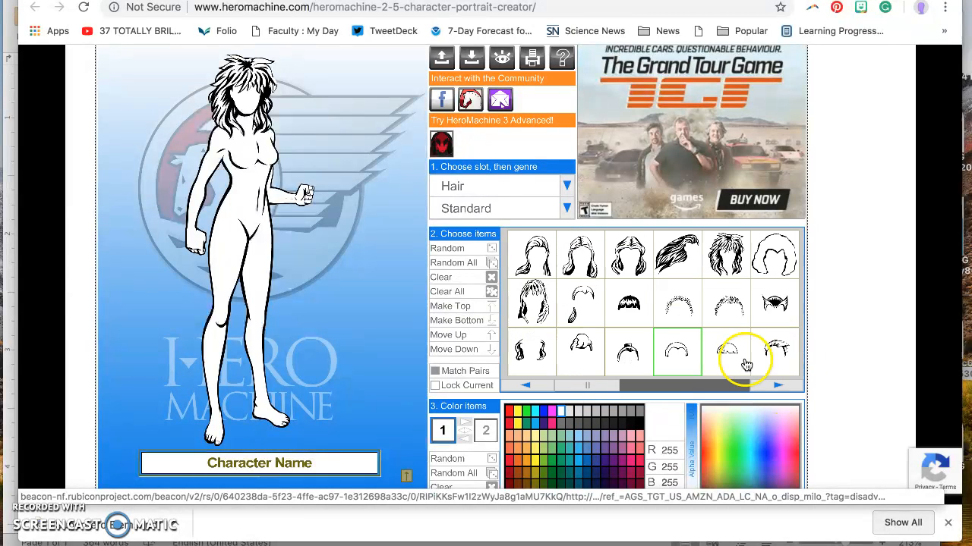
pyautogui.click(775, 388)
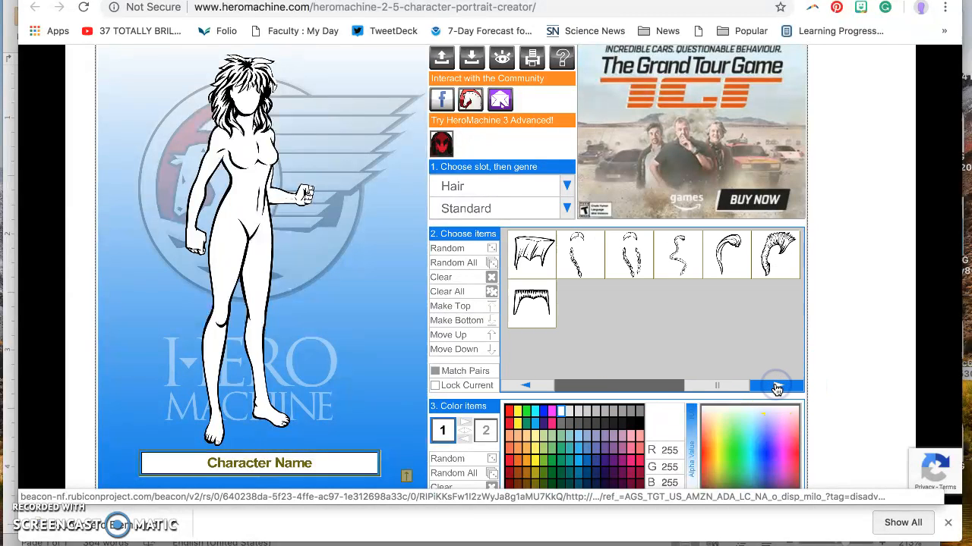
pyautogui.click(529, 303)
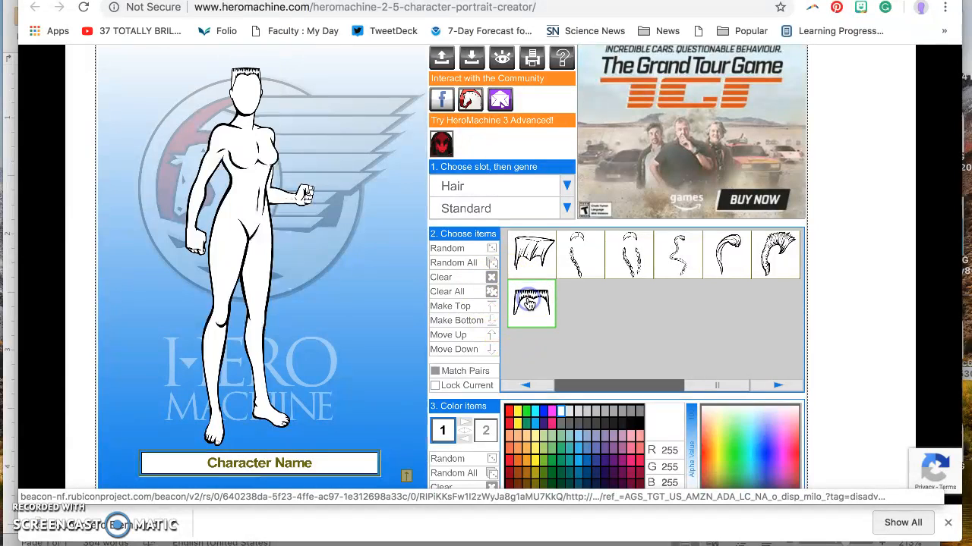
# - Check the hair genre list, keeping the Standard genre
pyautogui.click(565, 209)
pyautogui.click(565, 212)
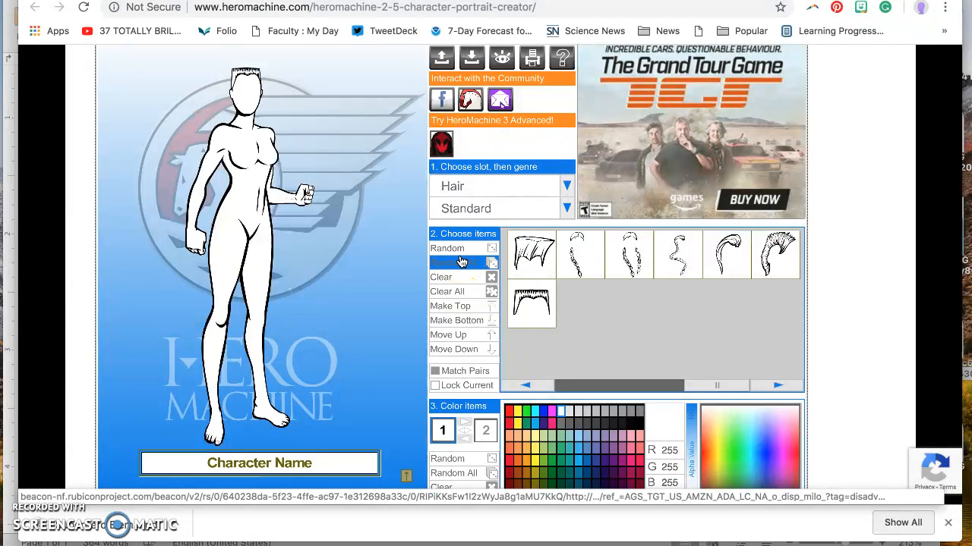
pyautogui.click(470, 278)
pyautogui.scroll(-1, 467, 278)
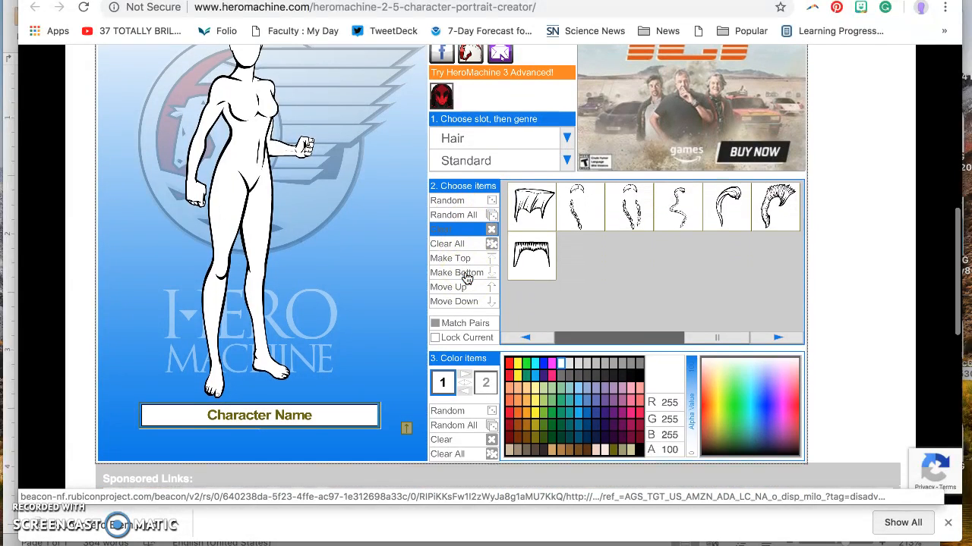
pyautogui.scroll(1, 466, 278)
pyautogui.click(520, 192)
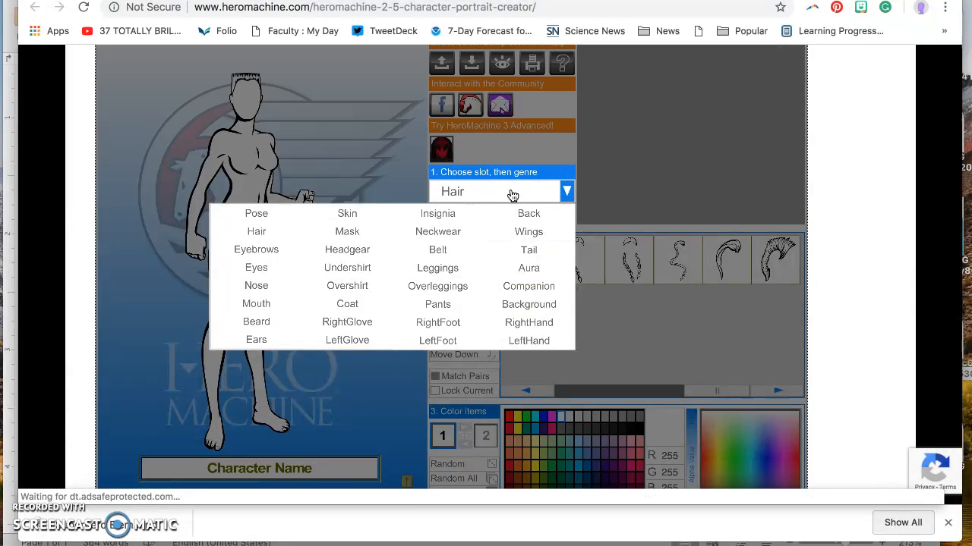
# - Add Standard eyebrows and eyes to the face, then switch to the Skin slot
pyautogui.click(258, 249)
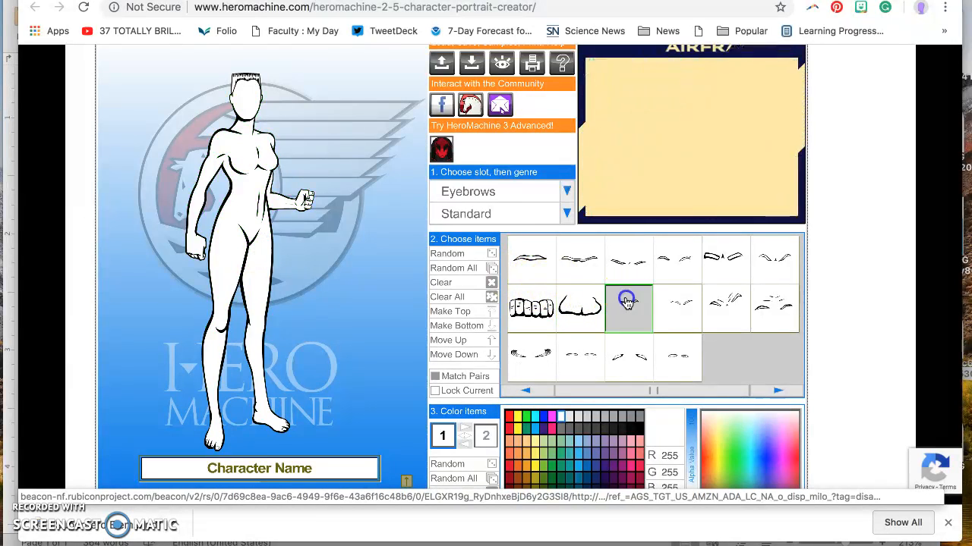
pyautogui.click(470, 192)
pyautogui.click(263, 265)
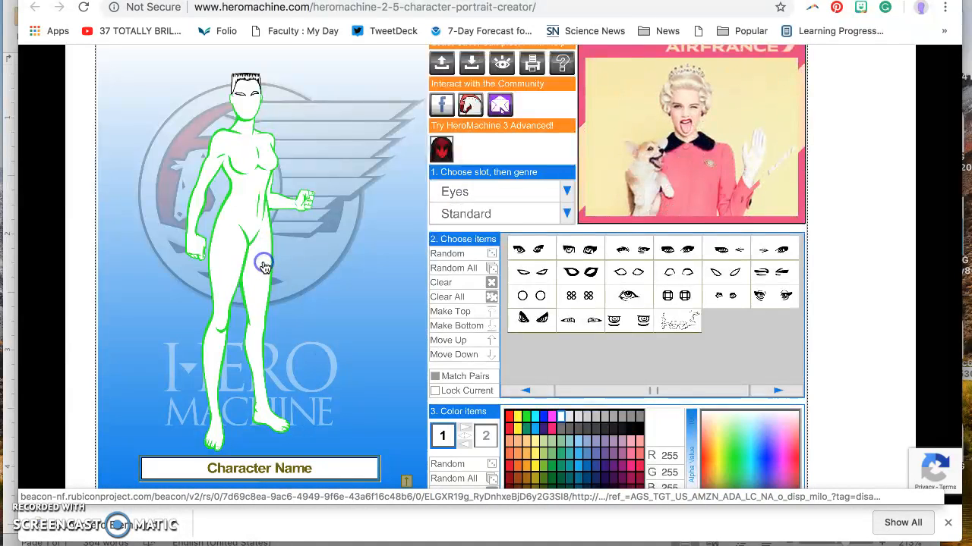
pyautogui.click(622, 276)
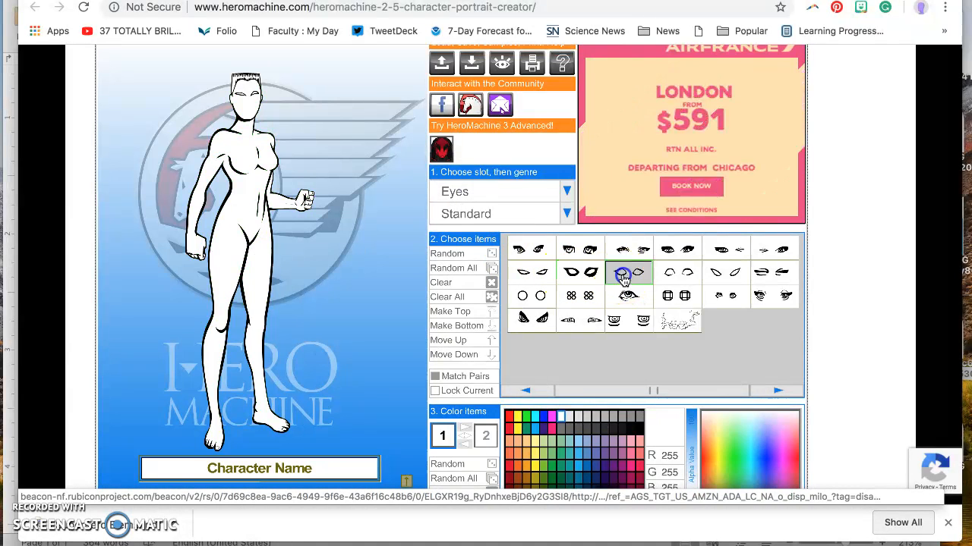
pyautogui.click(471, 197)
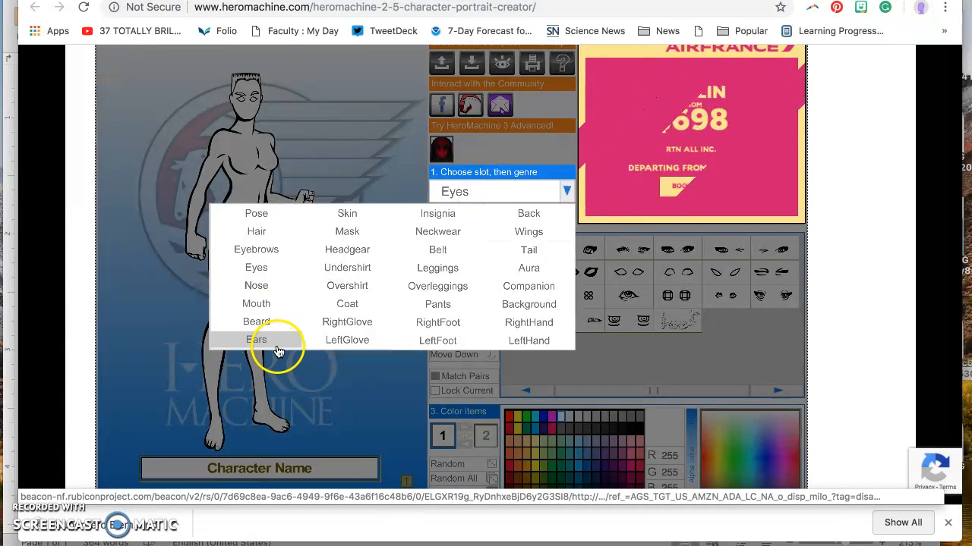
pyautogui.click(342, 215)
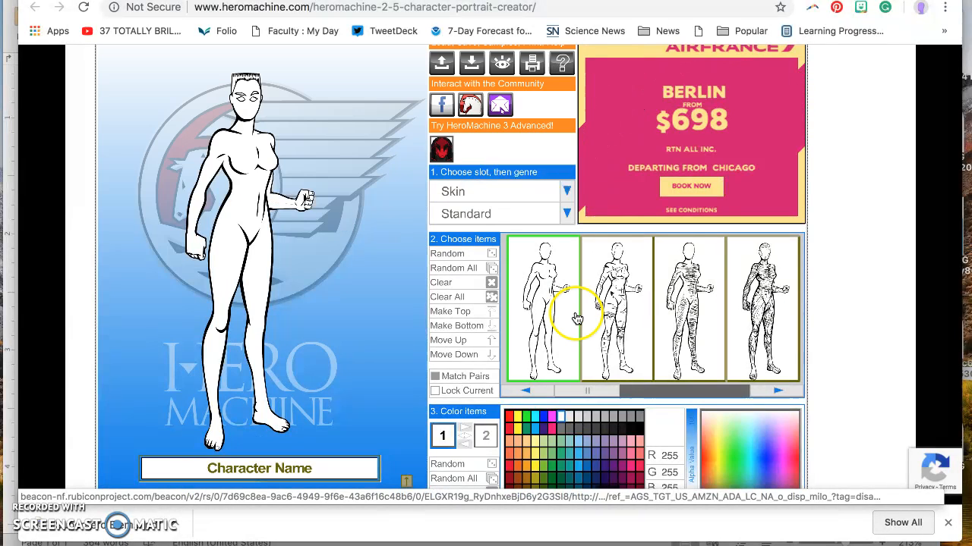
# - Try a heavily detailed skin, then apply the scaly Standard skin to the whole body
pyautogui.click(753, 328)
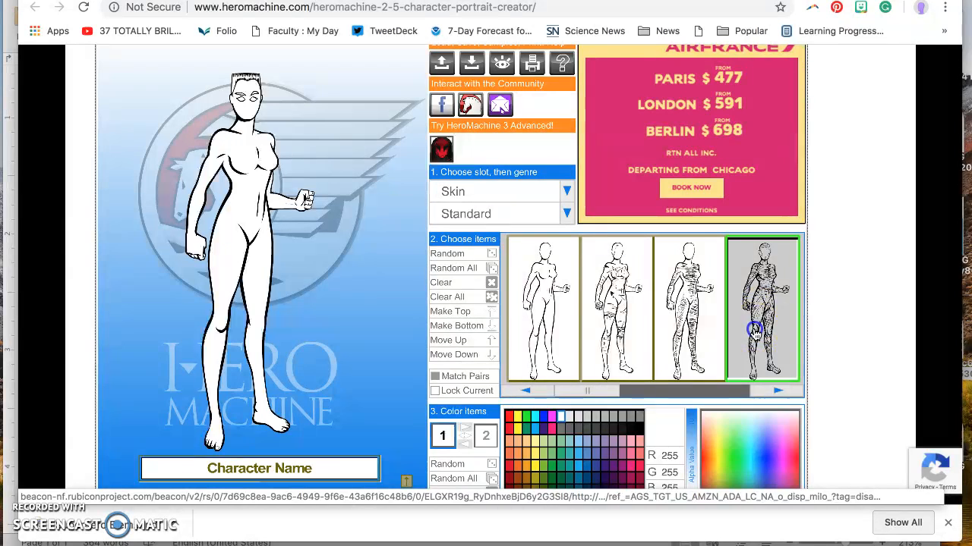
pyautogui.click(777, 390)
pyautogui.click(756, 334)
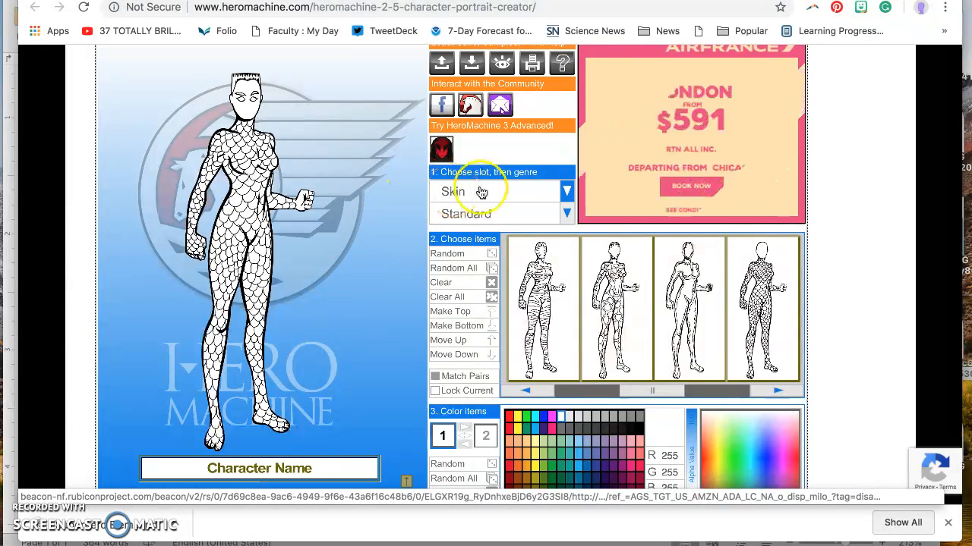
pyautogui.click(567, 194)
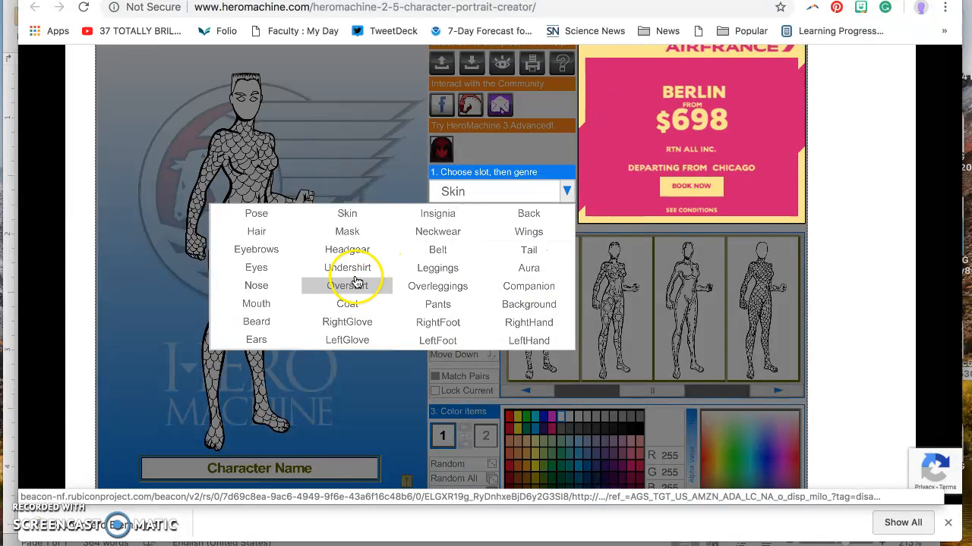
# - Add a short cropped top and a plain high-collared undershirt, then switch to the Pants slot
pyautogui.click(354, 288)
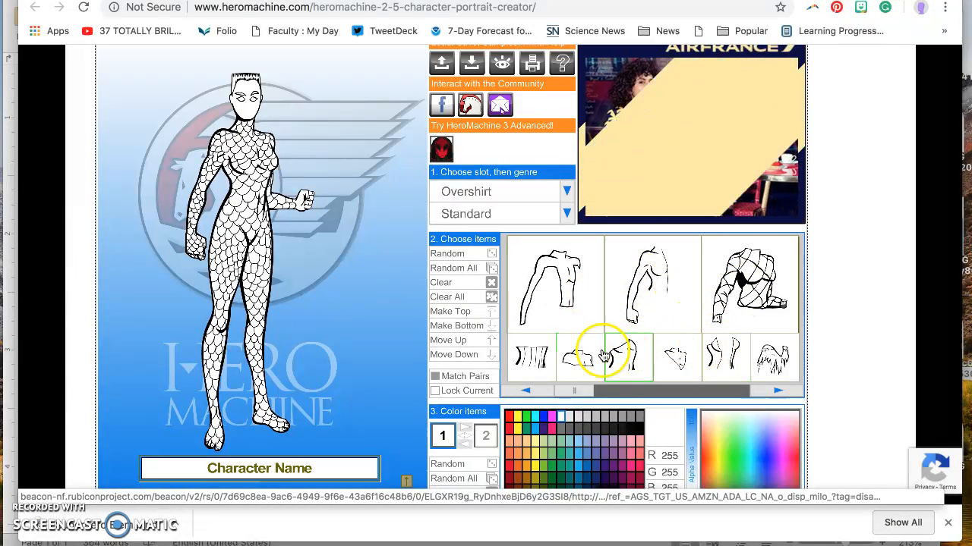
pyautogui.click(630, 350)
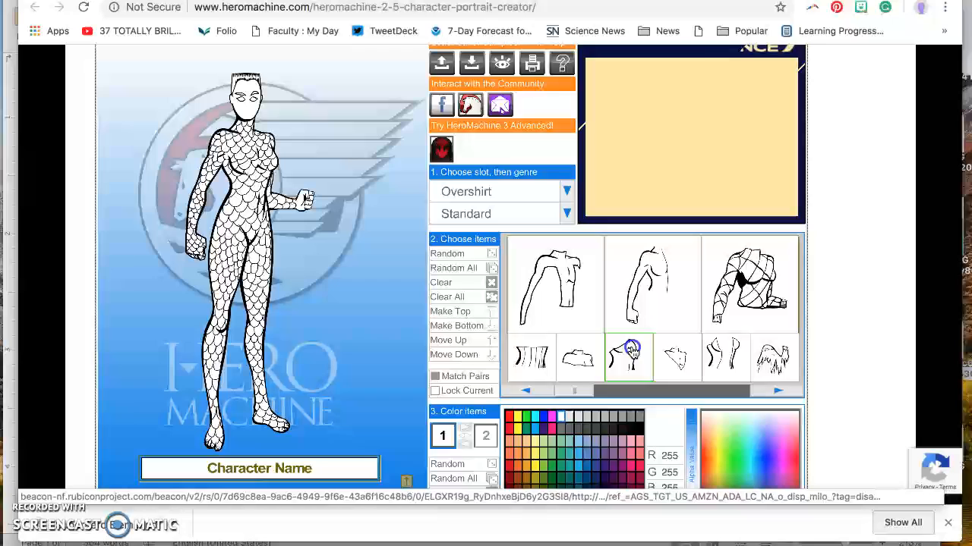
pyautogui.click(497, 198)
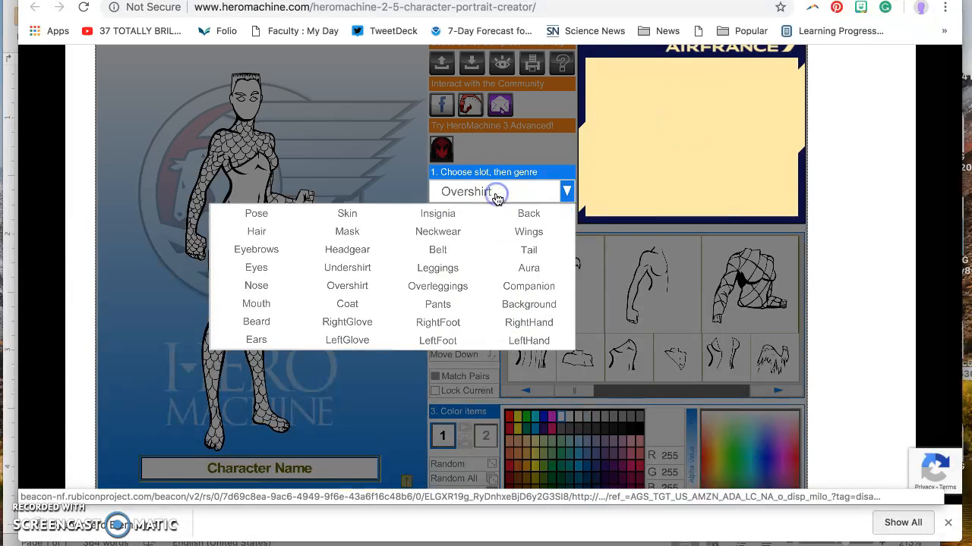
pyautogui.click(372, 273)
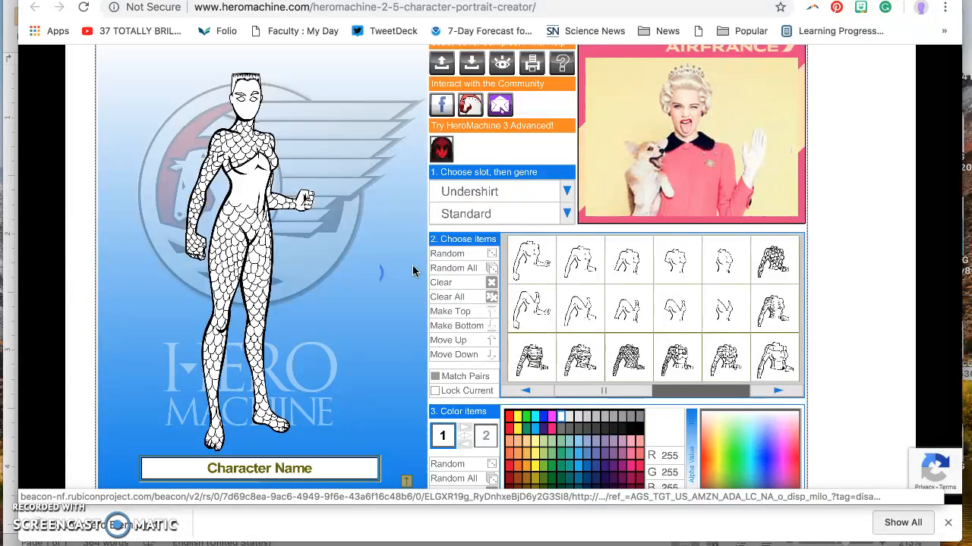
pyautogui.click(668, 261)
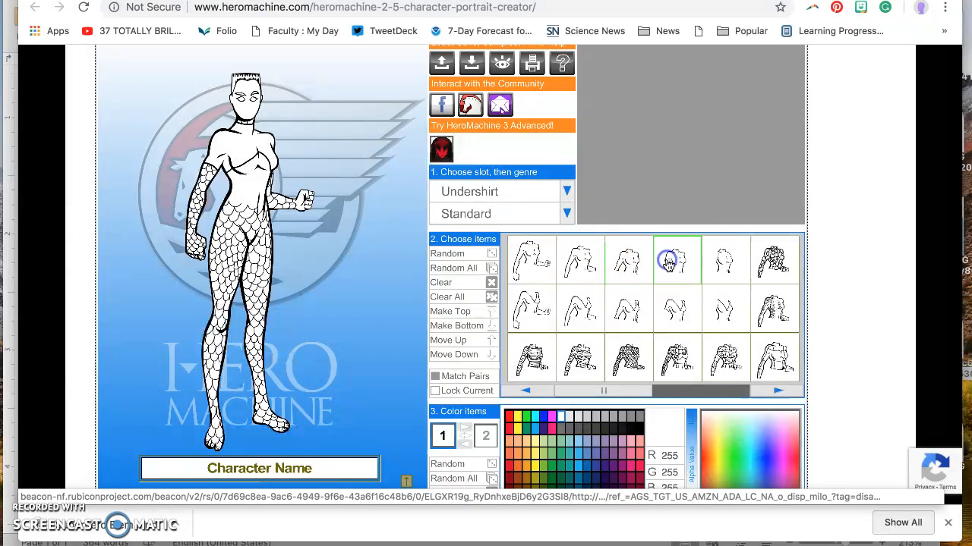
pyautogui.click(492, 195)
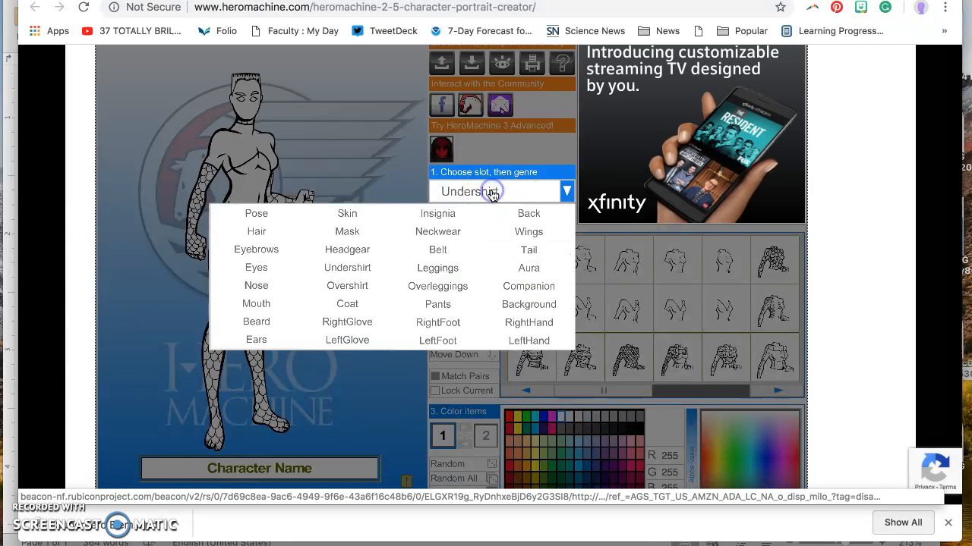
pyautogui.click(446, 301)
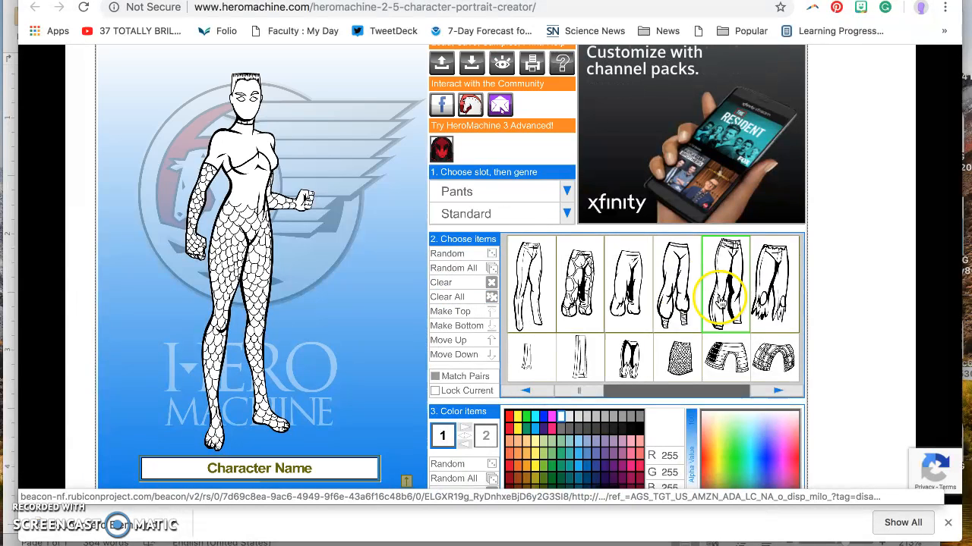
# - Add baggy pink pants, recolour the top dark purple and the undershirt magenta-purple
pyautogui.click(677, 298)
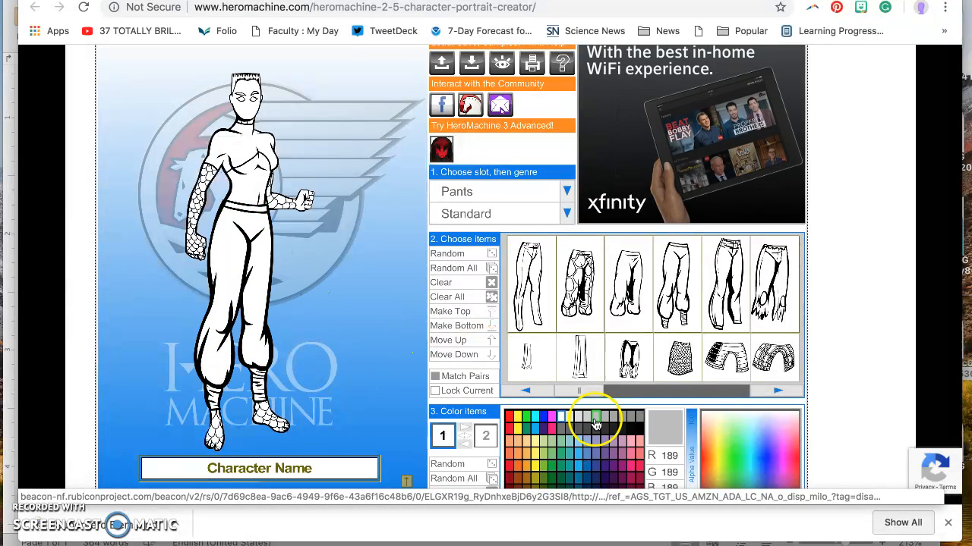
pyautogui.click(552, 431)
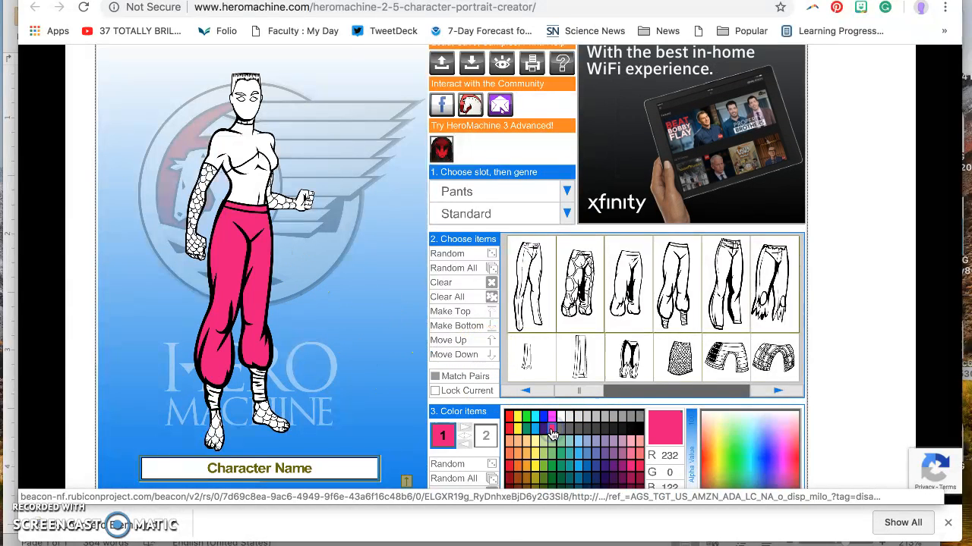
pyautogui.click(250, 163)
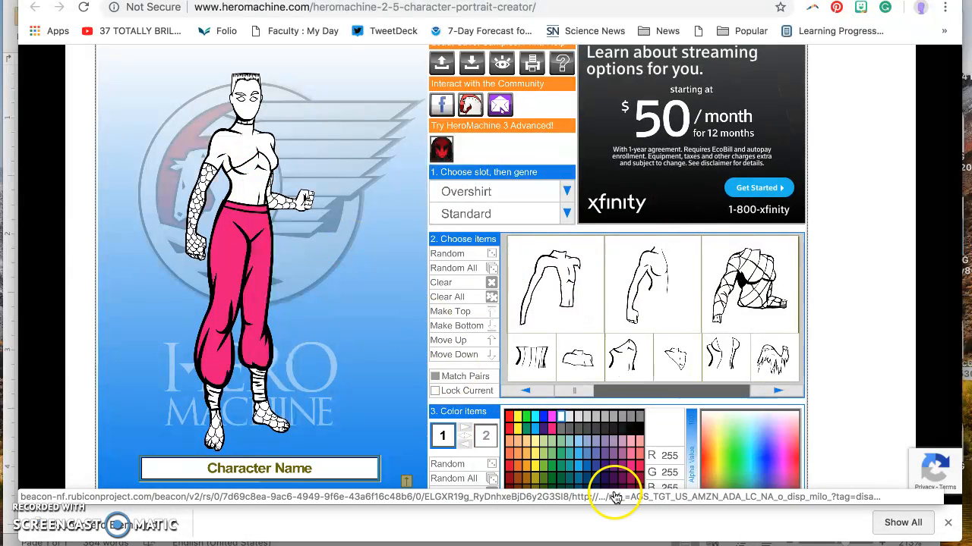
pyautogui.click(604, 466)
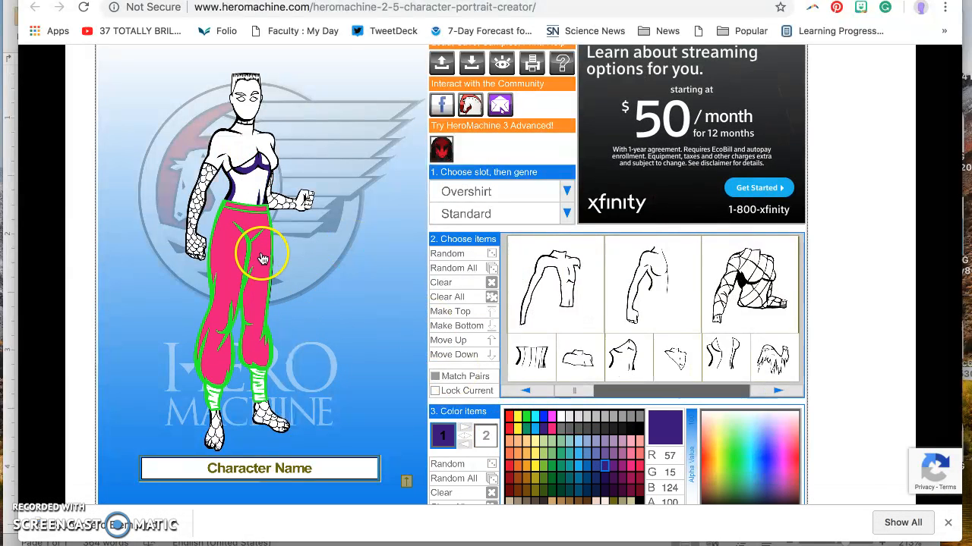
pyautogui.click(249, 156)
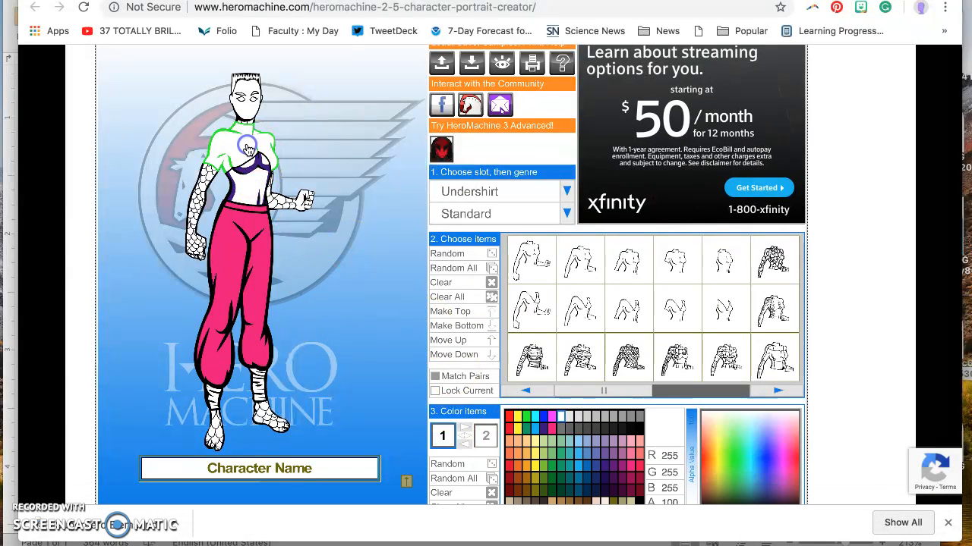
pyautogui.click(623, 467)
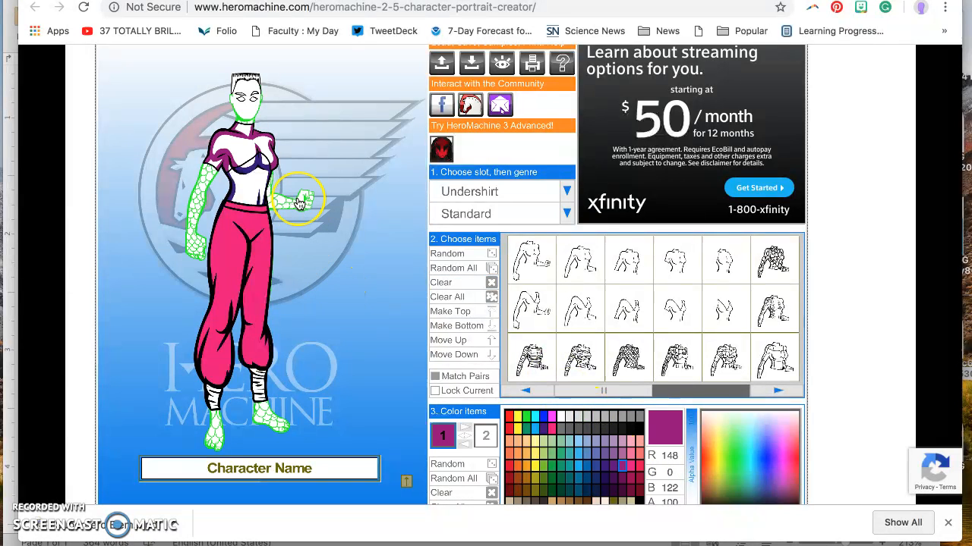
pyautogui.click(331, 245)
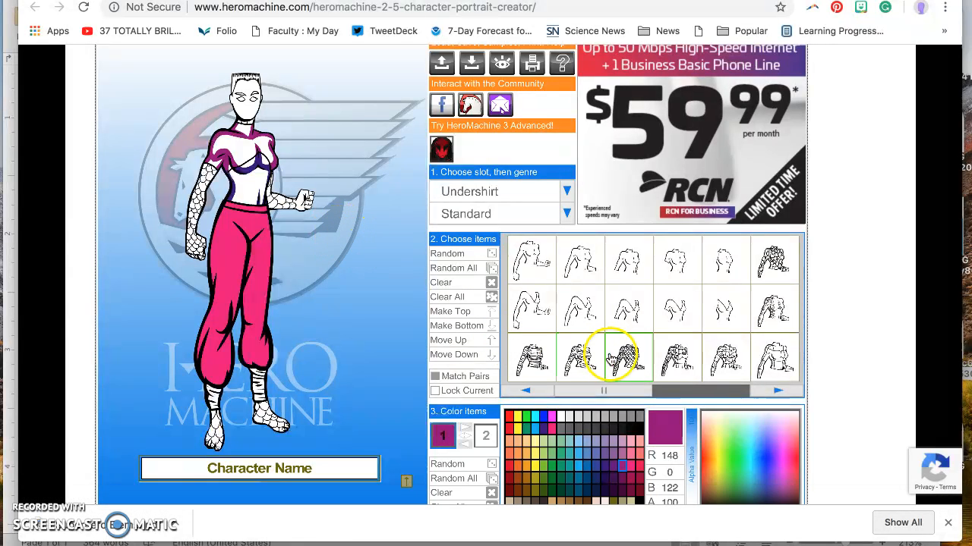
# - Add a high-collared Standard coat from the Coat slot and colour it blue
pyautogui.click(460, 199)
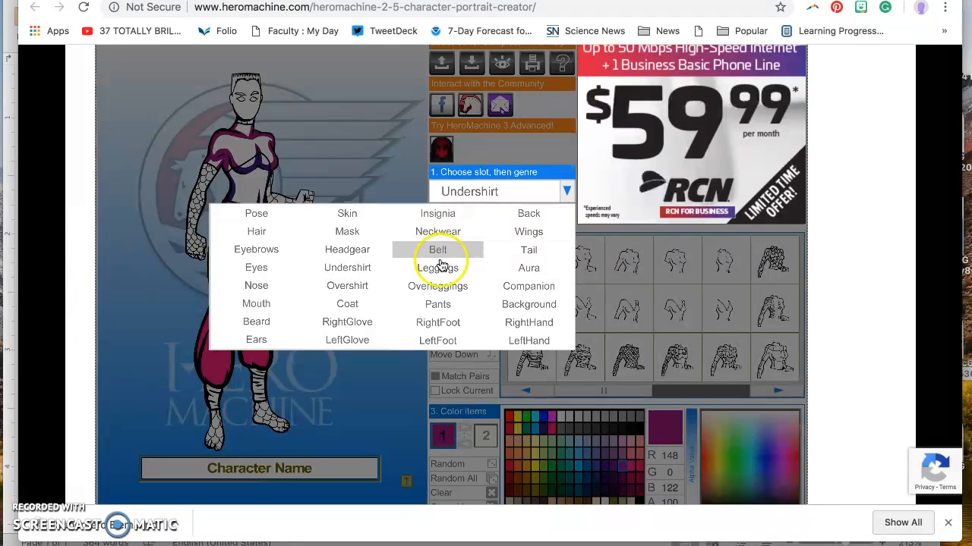
pyautogui.click(358, 307)
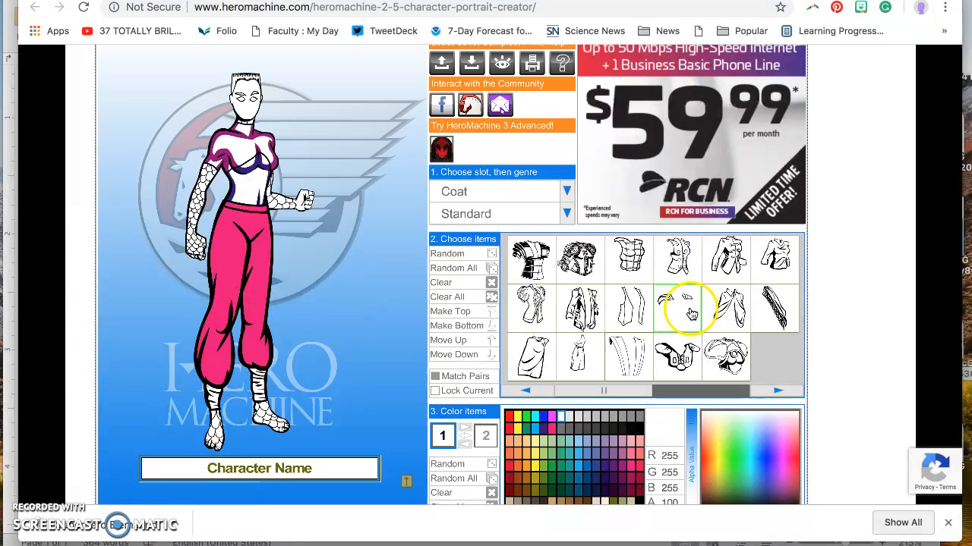
pyautogui.click(725, 259)
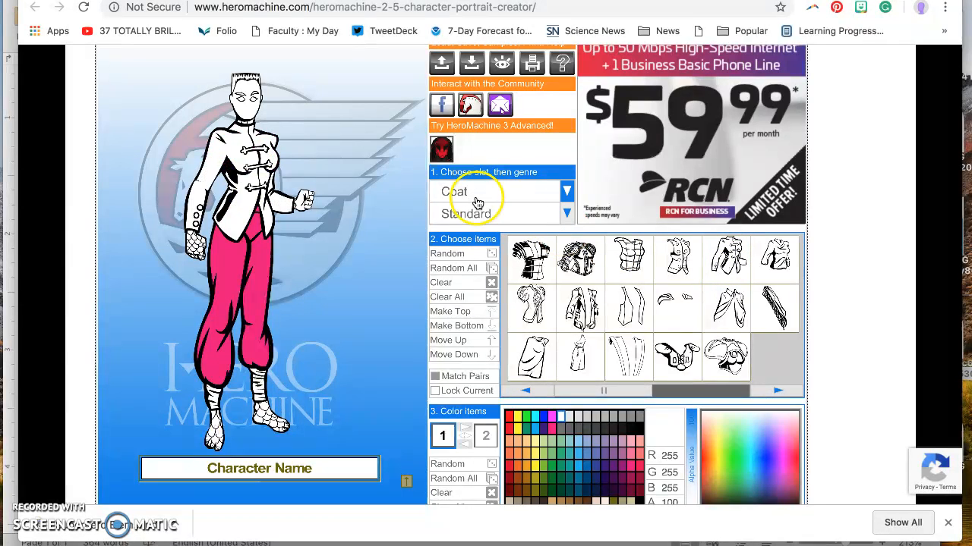
pyautogui.click(580, 471)
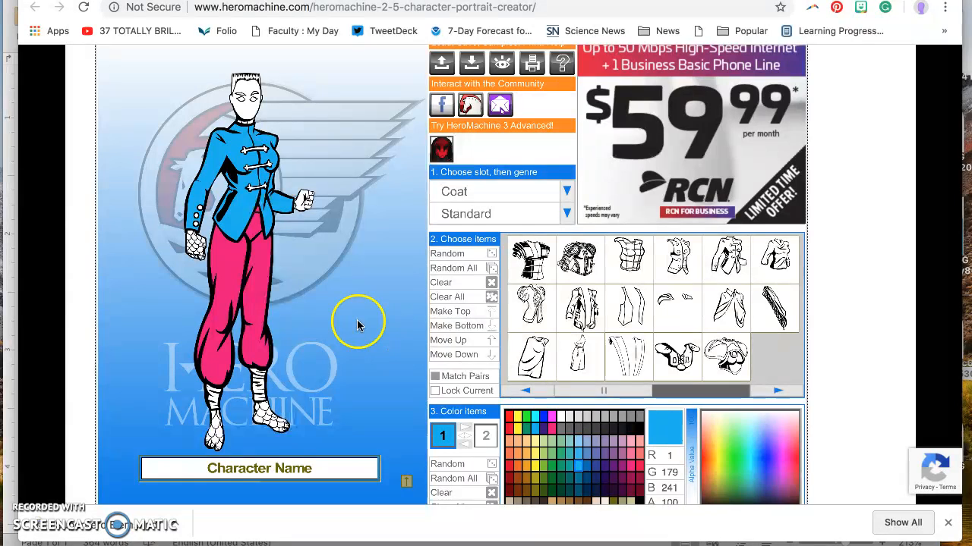
pyautogui.click(499, 194)
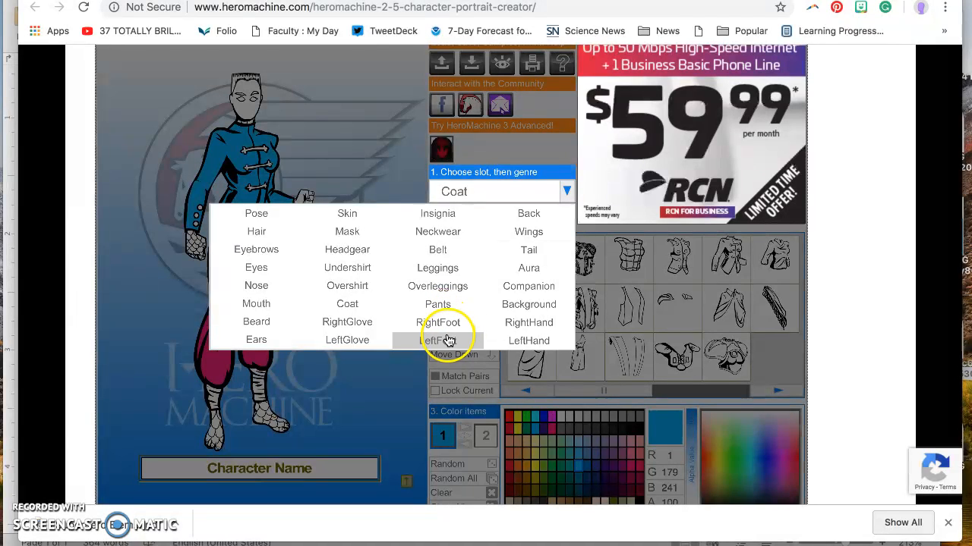
# - Give the hero a pair of fairy-style insect wings
pyautogui.click(526, 231)
pyautogui.click(623, 272)
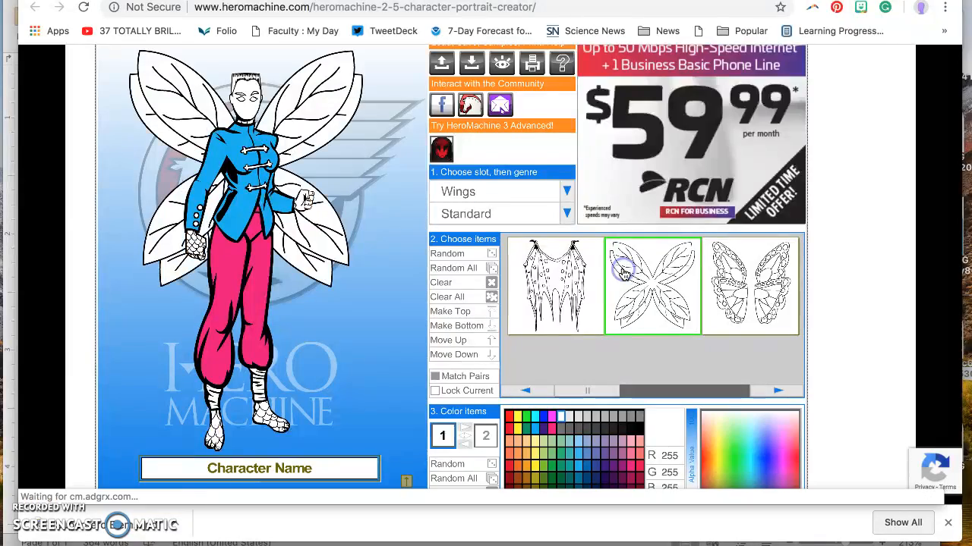
pyautogui.click(521, 189)
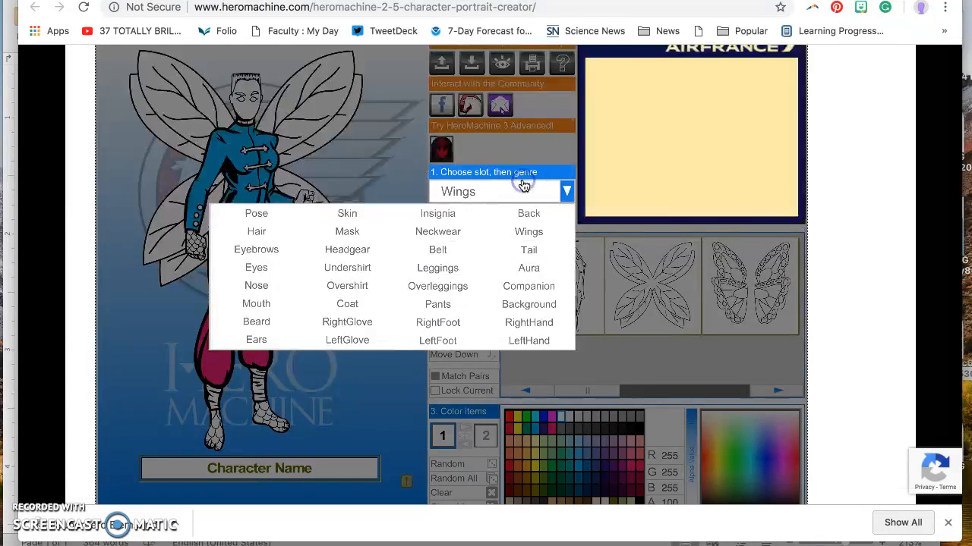
# - Compare the crackling and plain outline auras, keeping the rippling outline aura
pyautogui.click(544, 267)
pyautogui.click(616, 296)
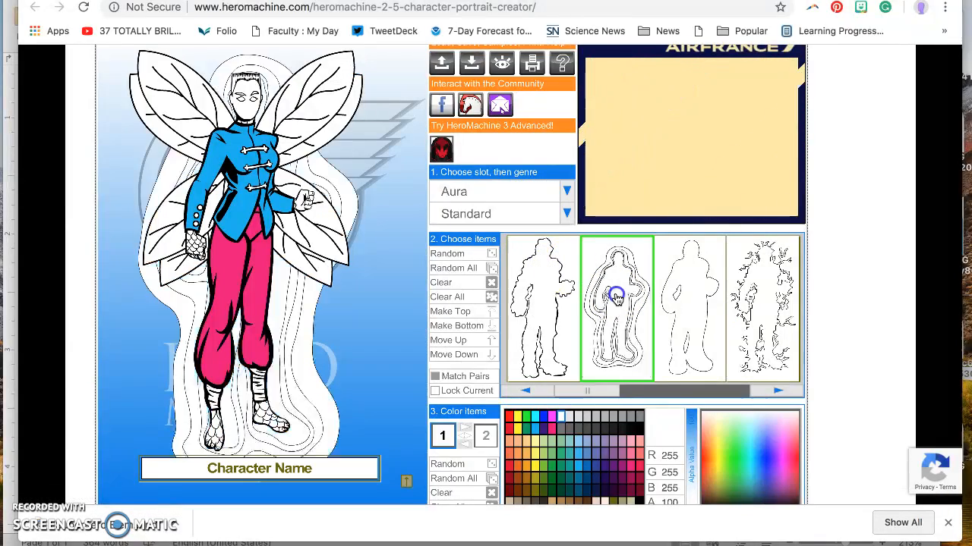
pyautogui.click(737, 297)
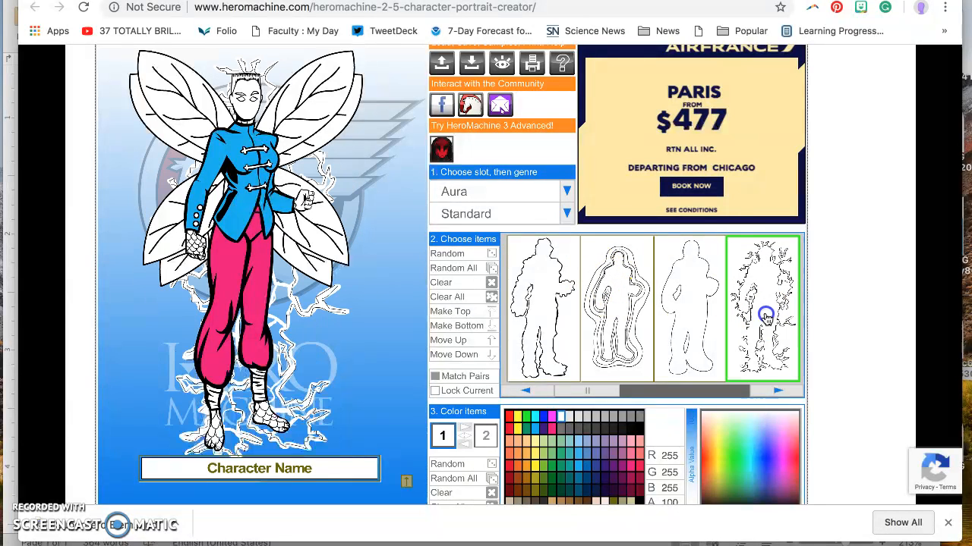
pyautogui.click(695, 311)
pyautogui.click(635, 328)
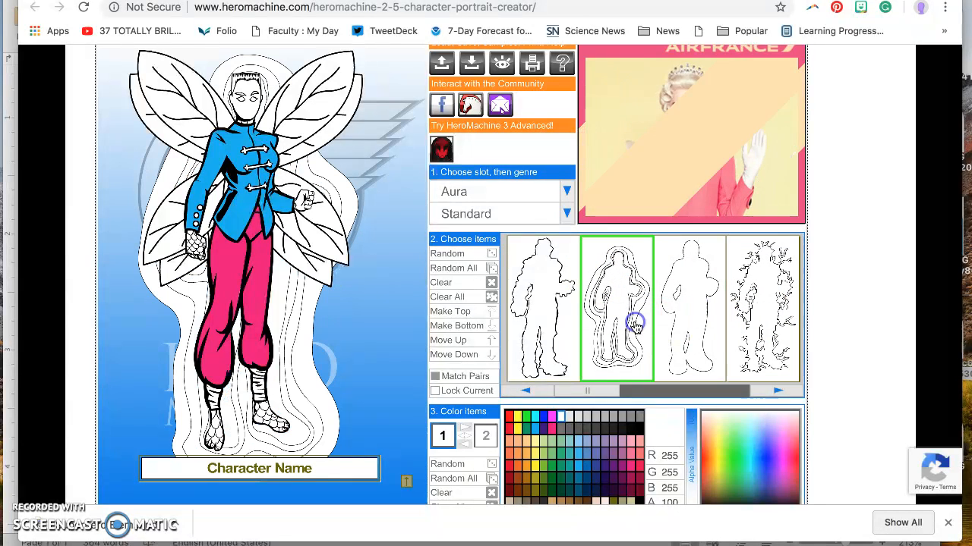
pyautogui.click(519, 192)
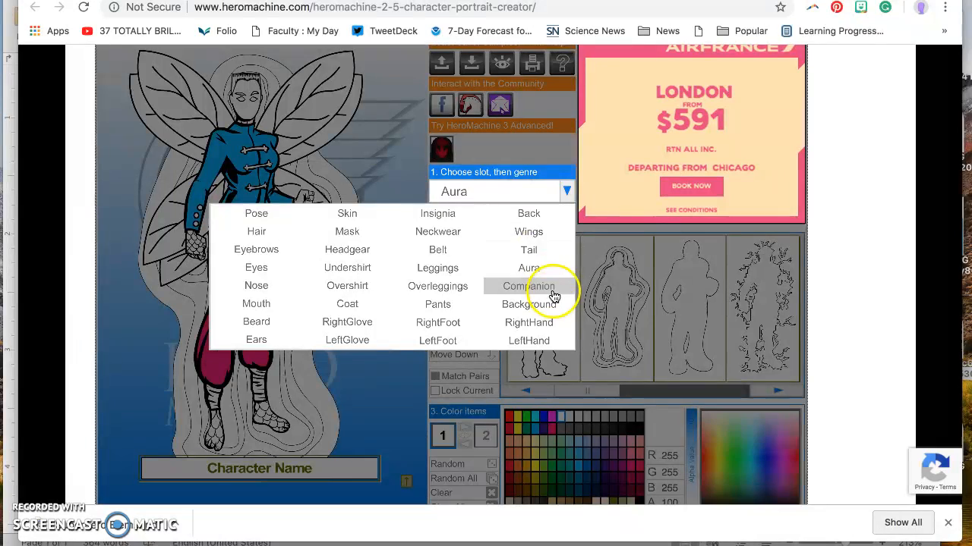
pyautogui.click(536, 249)
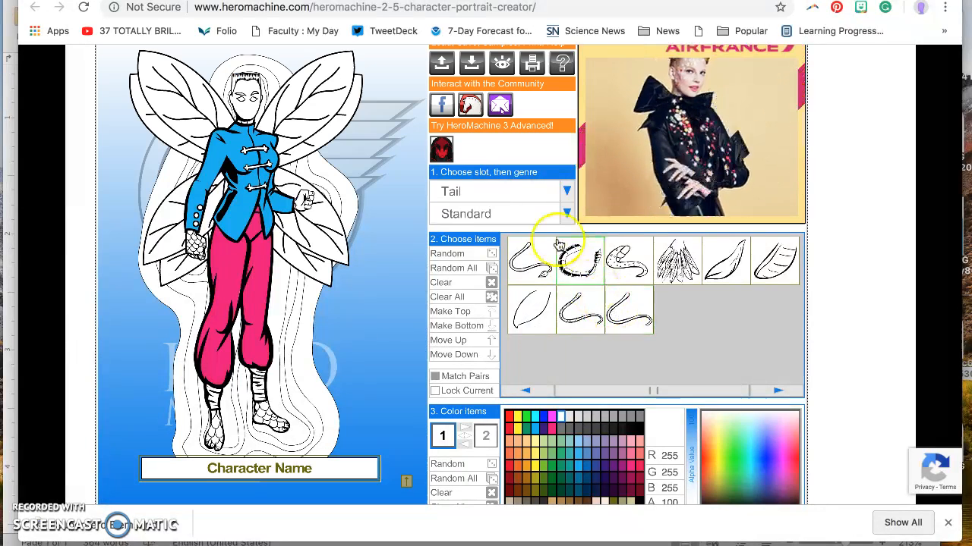
# - Move from the Tail slot to the Companion slot without adding a tail
pyautogui.click(538, 191)
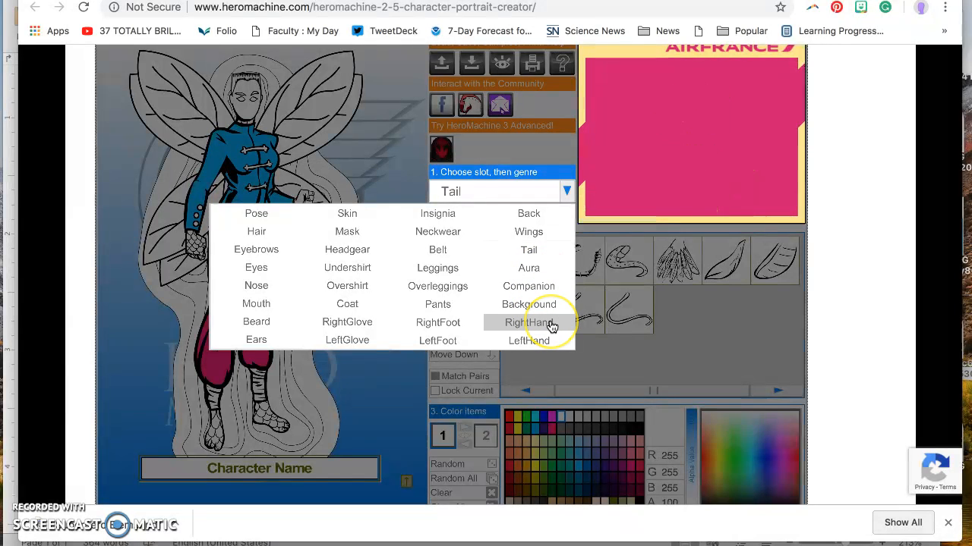
pyautogui.click(540, 287)
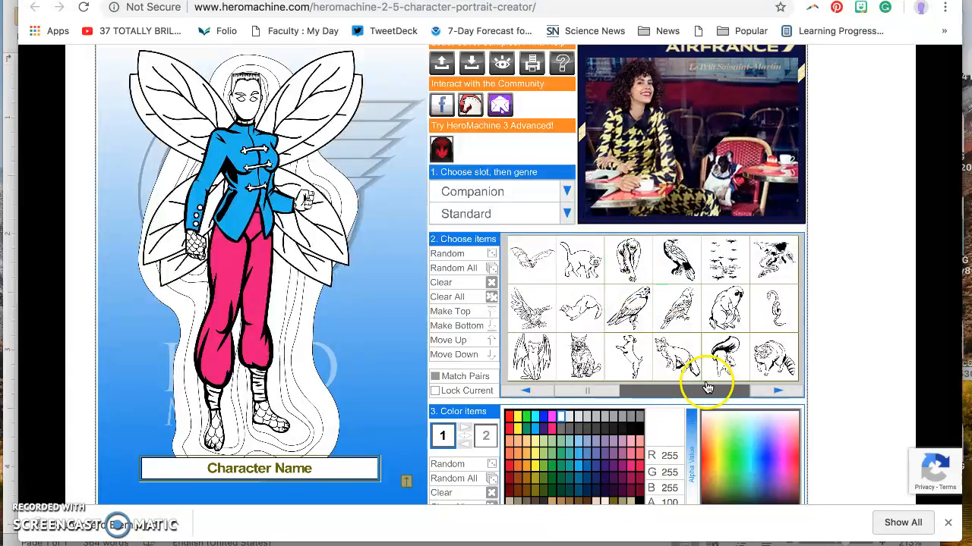
# - Page through the companion animals and add the griffin as the hero's mount
pyautogui.click(774, 392)
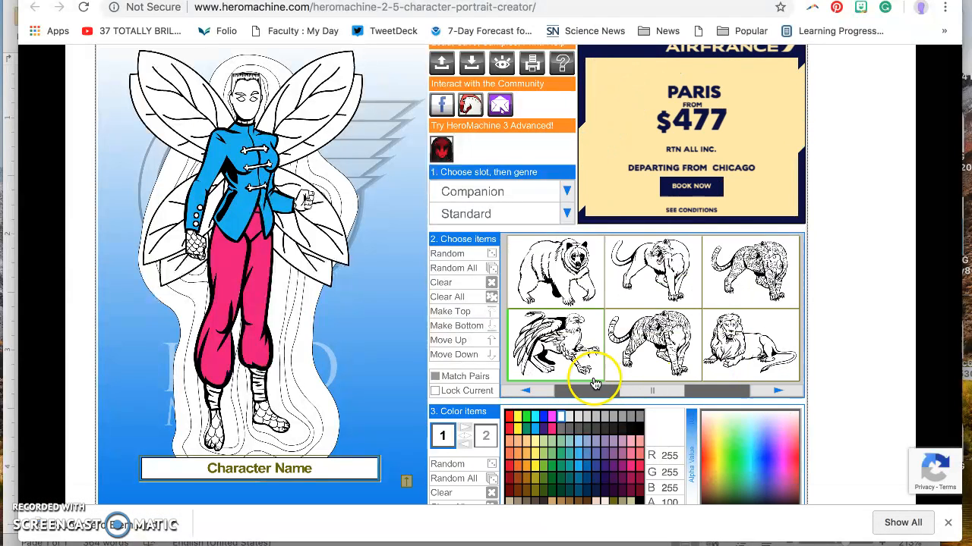
pyautogui.click(774, 390)
pyautogui.click(773, 393)
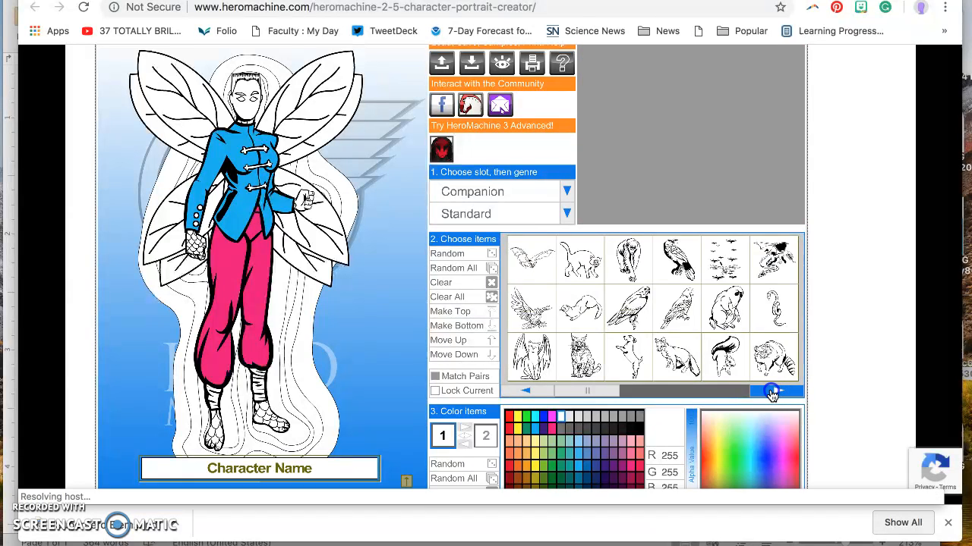
pyautogui.click(773, 393)
pyautogui.click(773, 393)
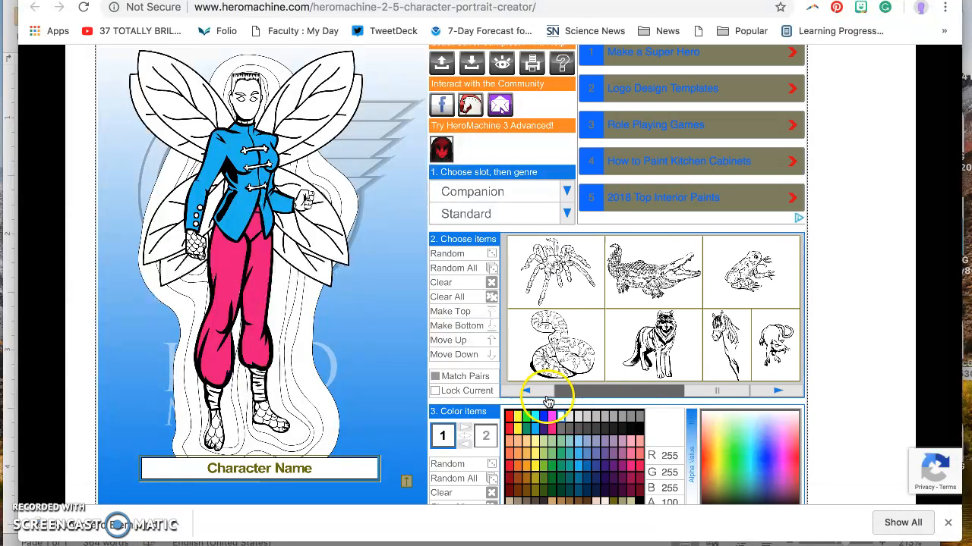
pyautogui.click(532, 393)
pyautogui.click(531, 392)
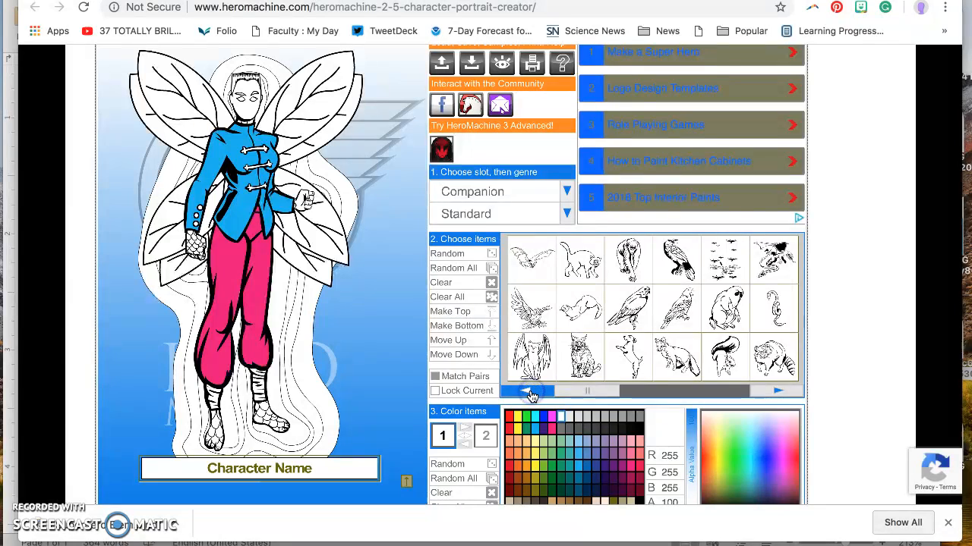
pyautogui.click(777, 390)
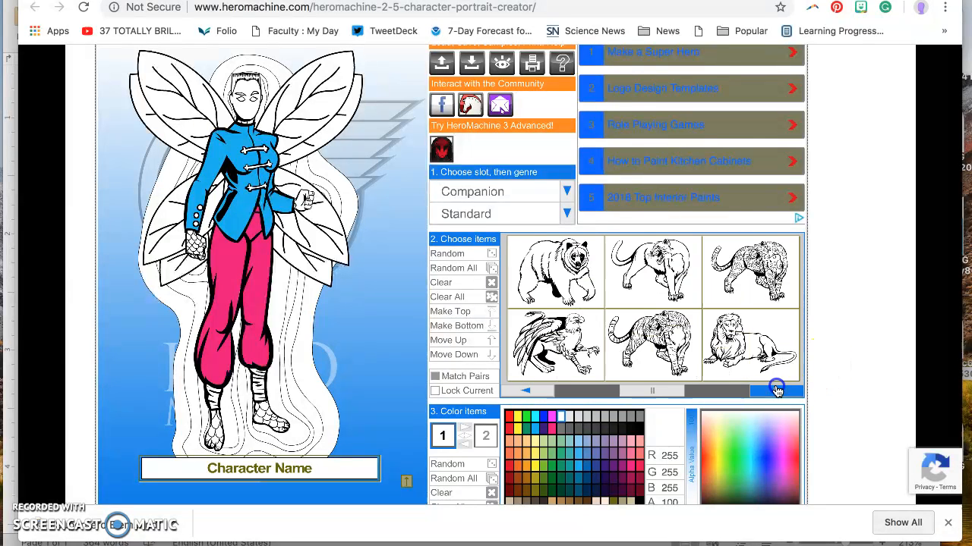
pyautogui.click(583, 368)
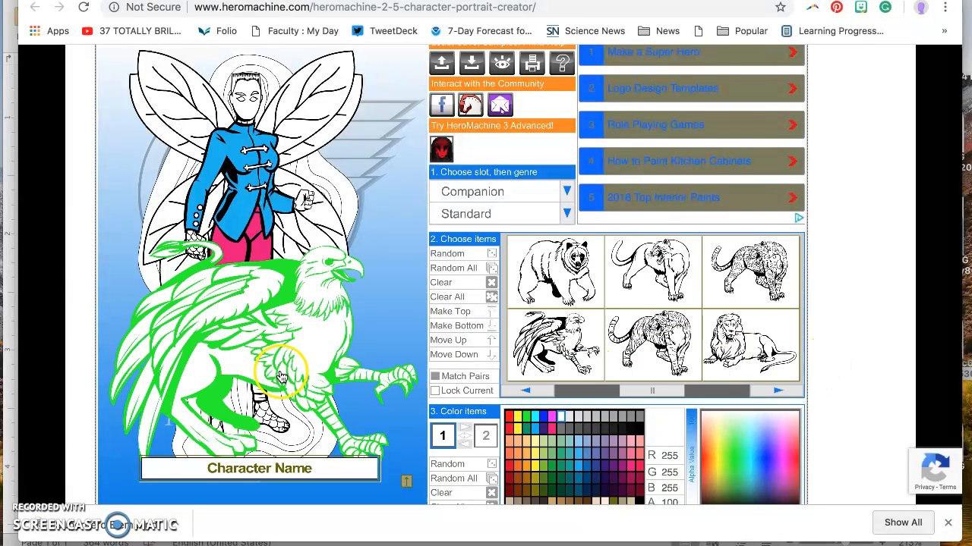
# - Select and deselect the hero's wings, then scroll to review the figure
pyautogui.click(286, 237)
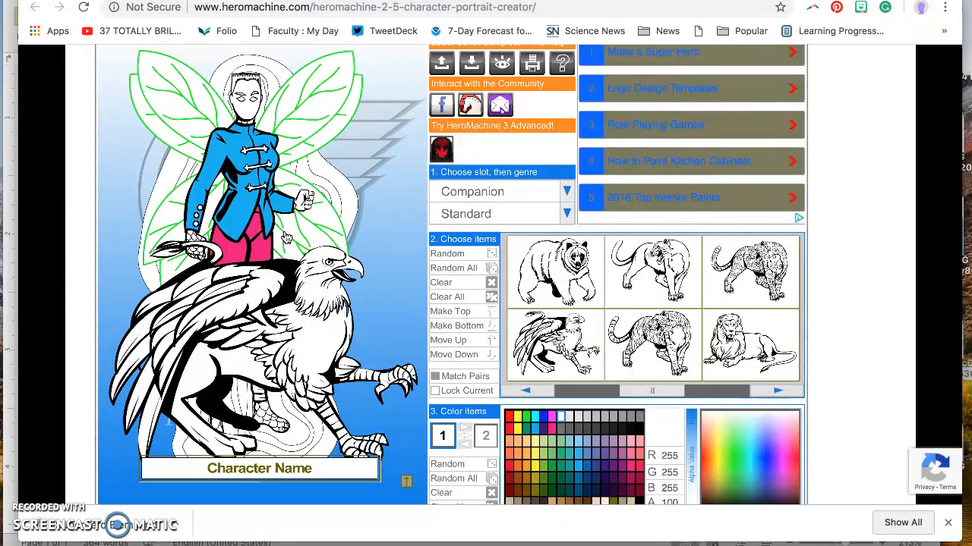
pyautogui.click(365, 298)
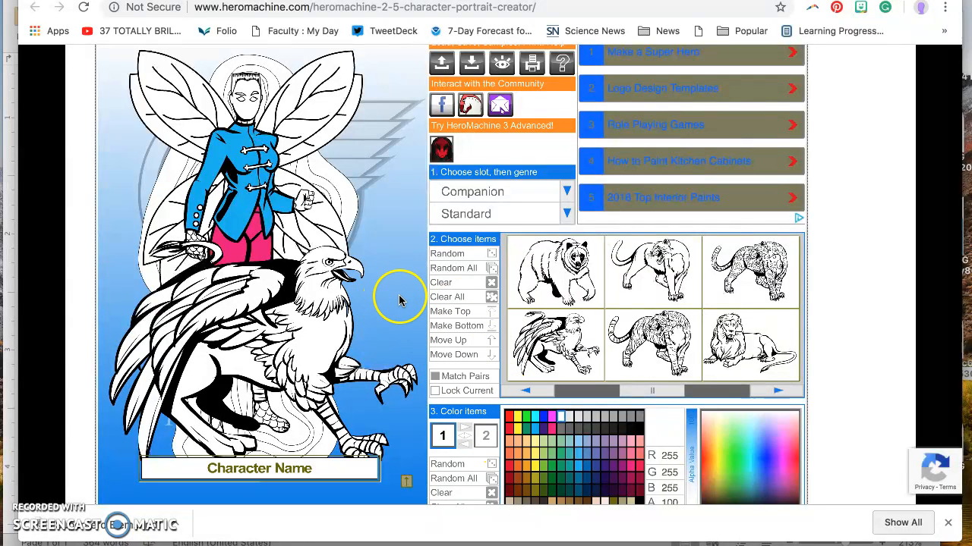
pyautogui.scroll(-2, 396, 294)
pyautogui.scroll(6, 398, 296)
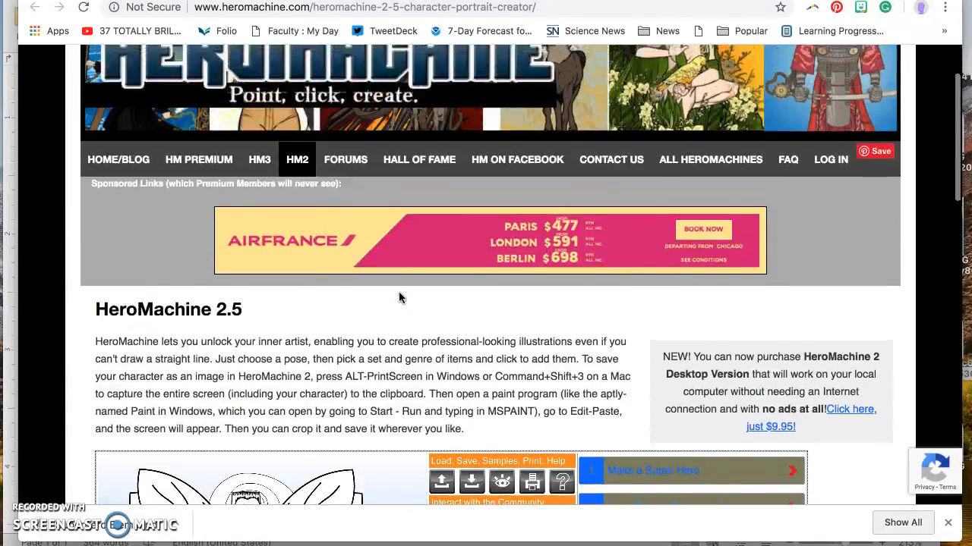
pyautogui.scroll(-5, 400, 296)
pyautogui.scroll(-1, 400, 296)
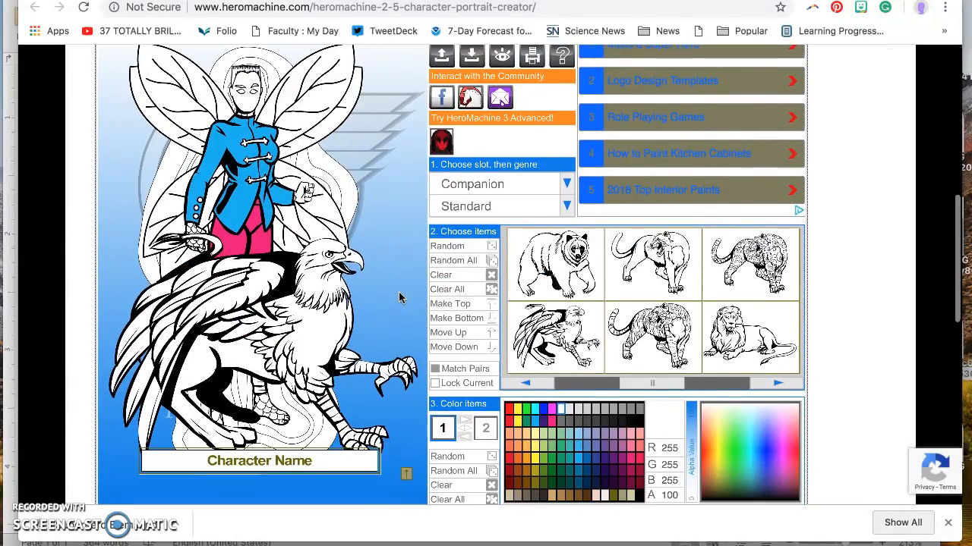
# - Replace the placeholder 'Name' in the Character Name box with 'Aura'
pyautogui.click(301, 450)
pyautogui.doubleClick(296, 455)
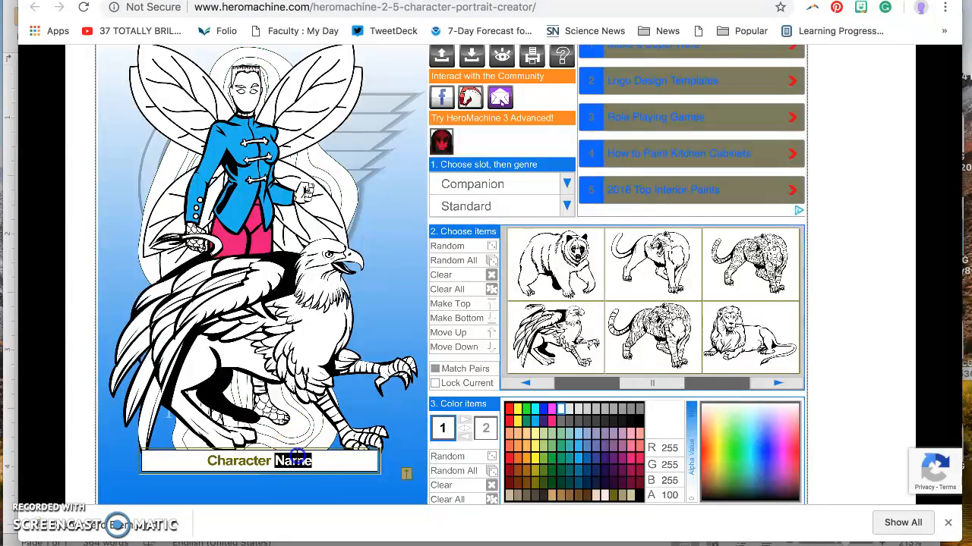
pyautogui.press('BackSpace')
pyautogui.press('BackSpace')
pyautogui.press('BackSpace')
pyautogui.press('BackSpace')
pyautogui.press('BackSpace')
pyautogui.press('BackSpace')
pyautogui.press('BackSpace')
pyautogui.press('BackSpace')
pyautogui.press('BackSpace')
pyautogui.press('BackSpace')
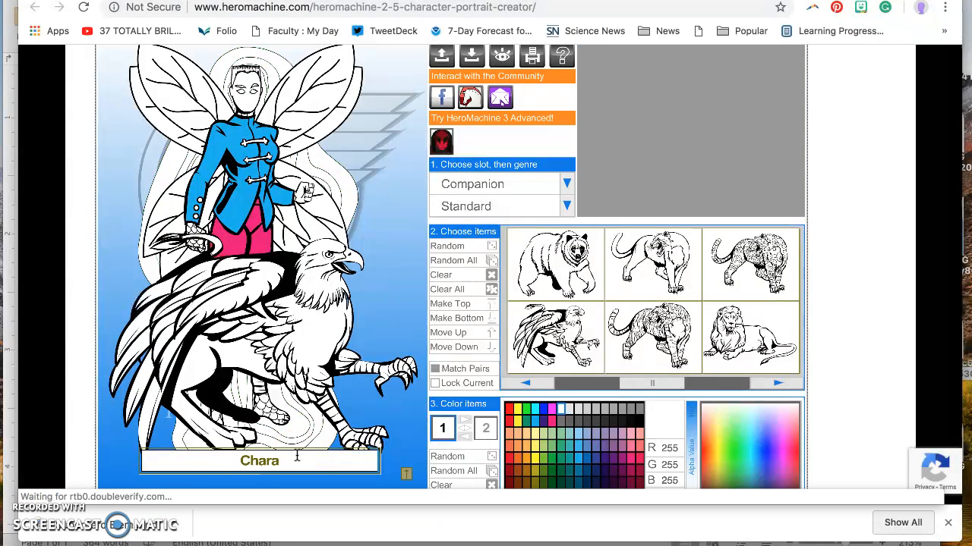
pyautogui.write('Aura')
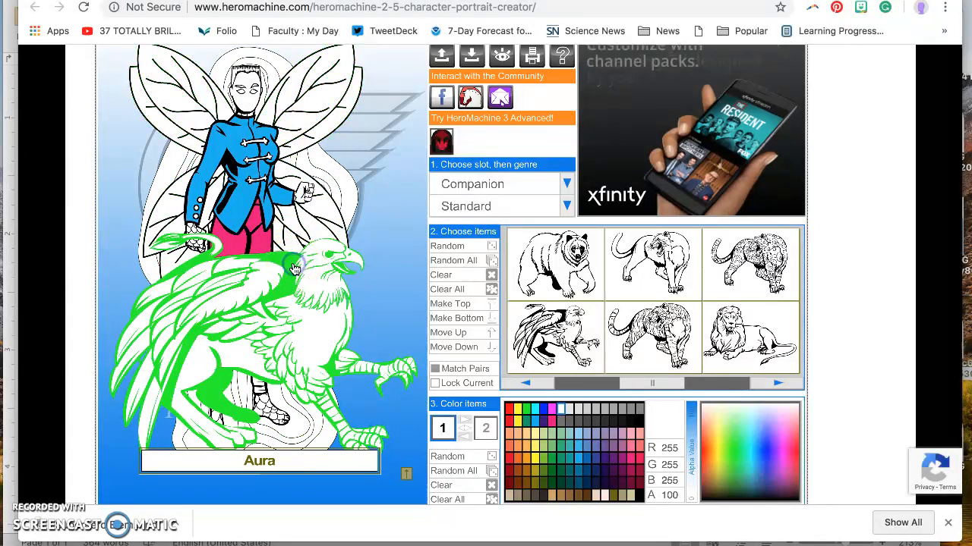
pyautogui.click(380, 213)
pyautogui.scroll(2, 384, 178)
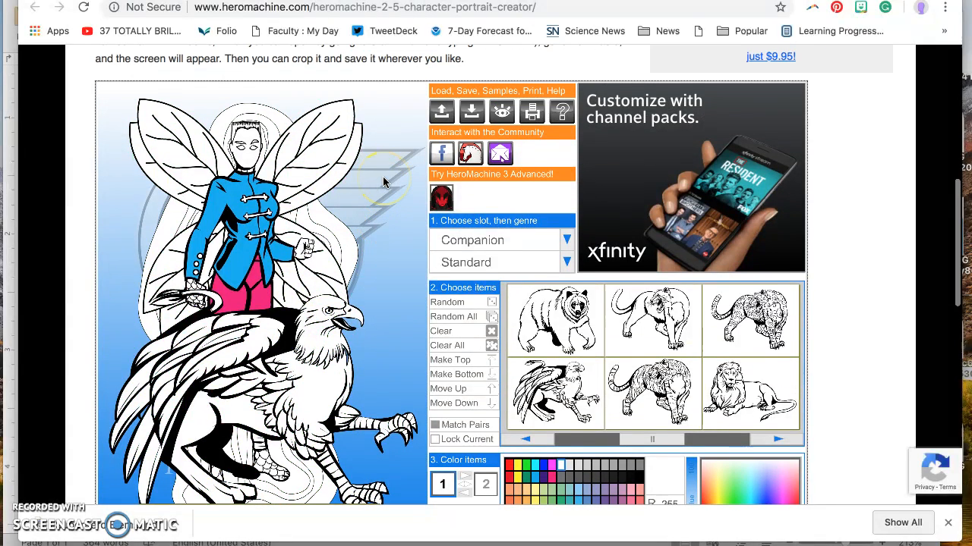
pyautogui.scroll(-1, 379, 140)
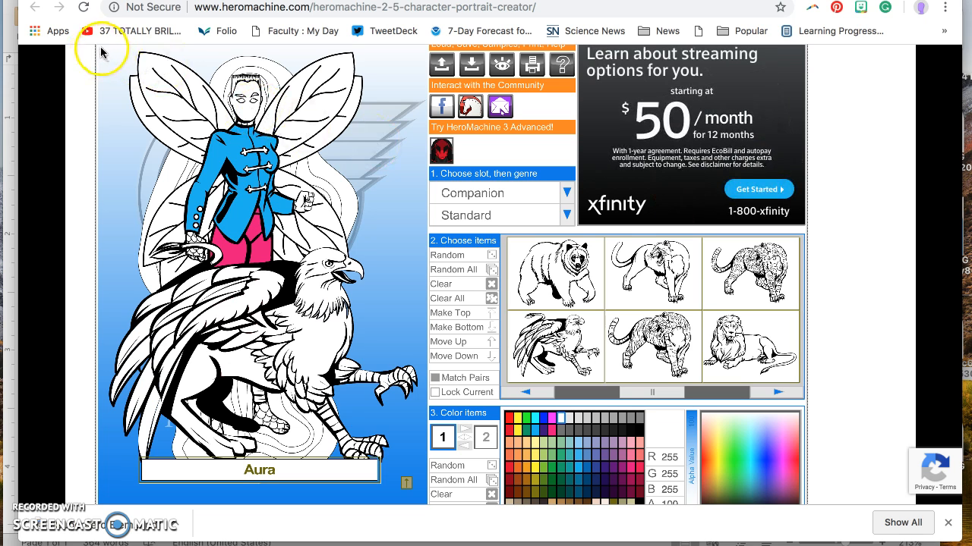
pyautogui.moveTo(99, 49)
pyautogui.mouseDown()
pyautogui.moveTo(351, 358)
pyautogui.moveTo(410, 471)
pyautogui.moveTo(405, 481)
pyautogui.moveTo(423, 497)
pyautogui.mouseUp()
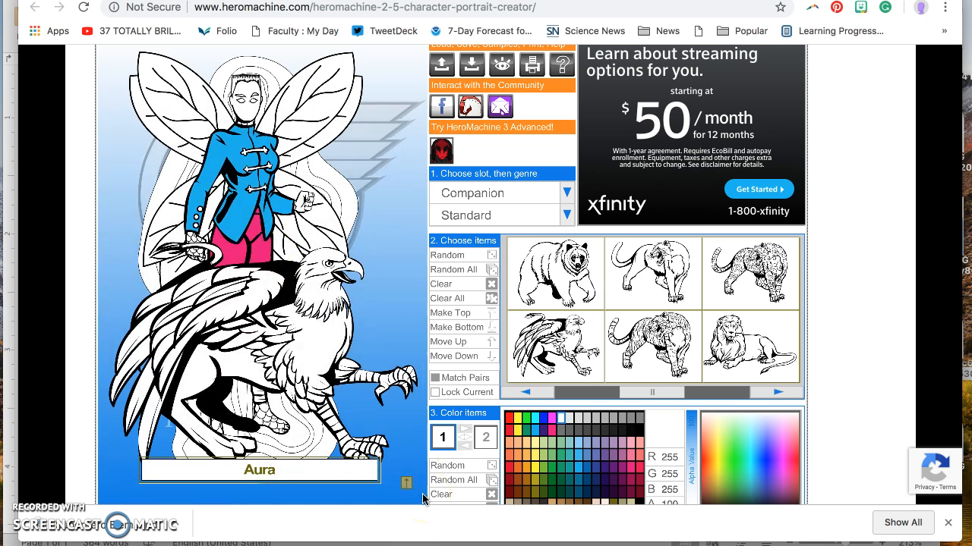